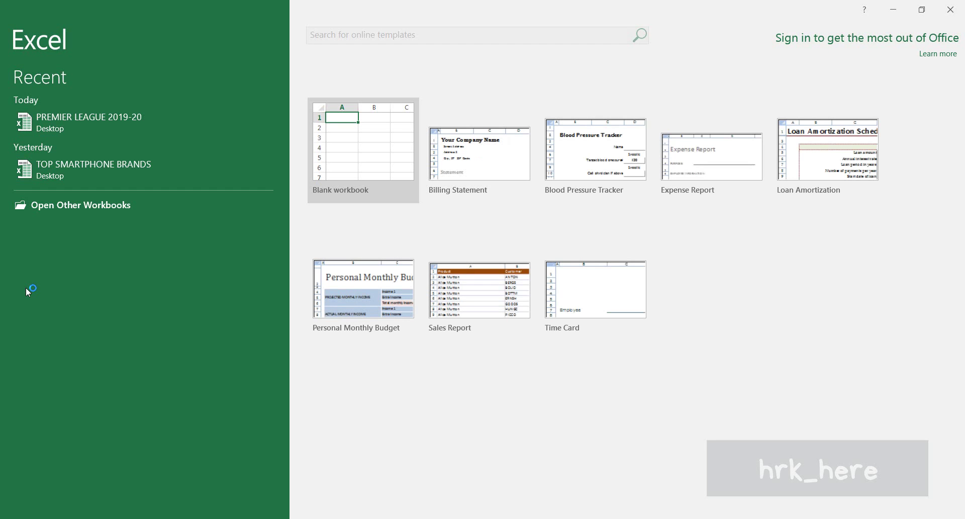
Open the recent PREMIER LEAGUE 2019-20 workbook and look over its list of football players and goals
click(64, 128)
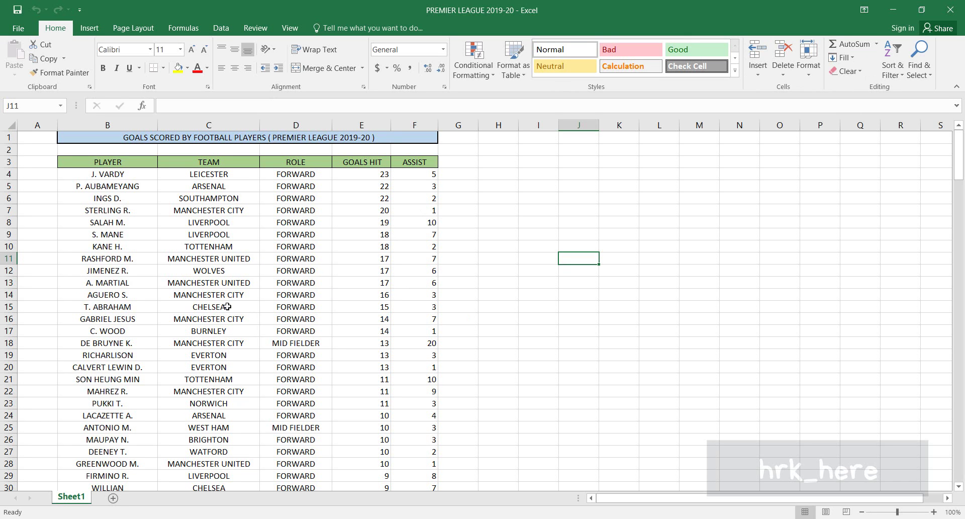
scroll(251, 310, down, 6)
scroll(251, 310, up, 4)
scroll(252, 311, up, 2)
click(593, 234)
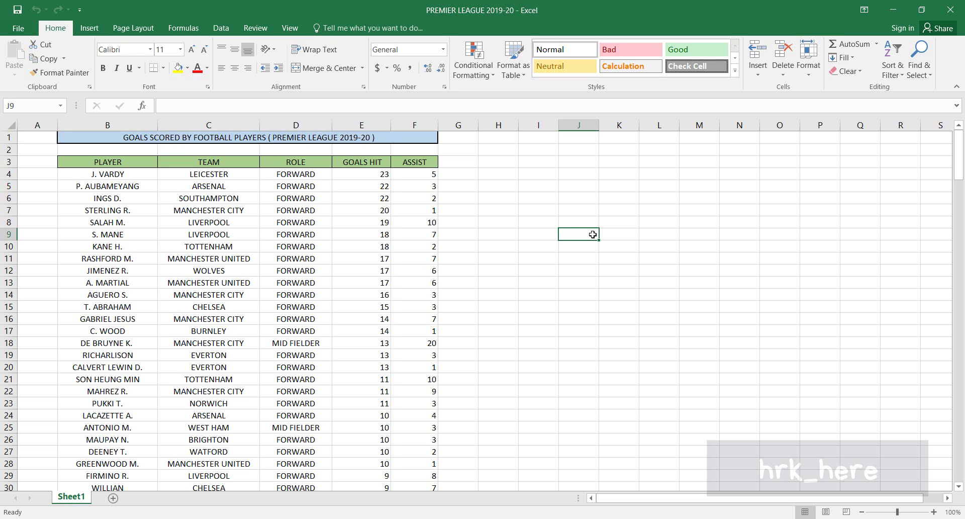
drag(61, 157, 433, 464)
click(538, 415)
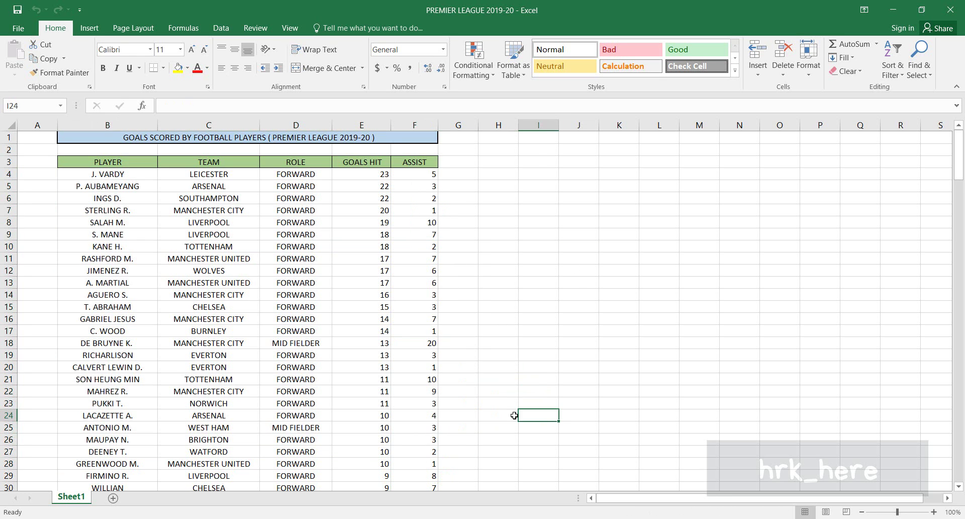
Look at the two commands for creating a table, Format as Table and insert Table
click(163, 69)
click(162, 68)
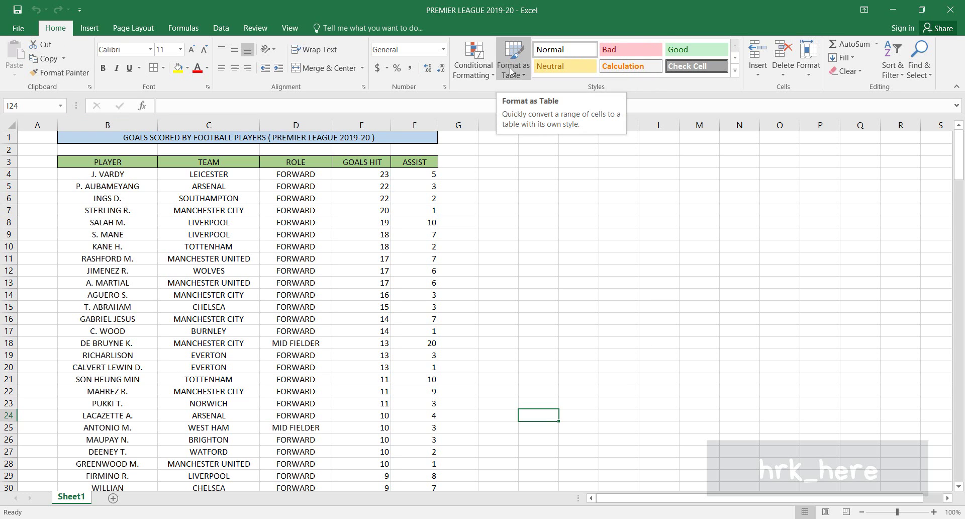
click(619, 236)
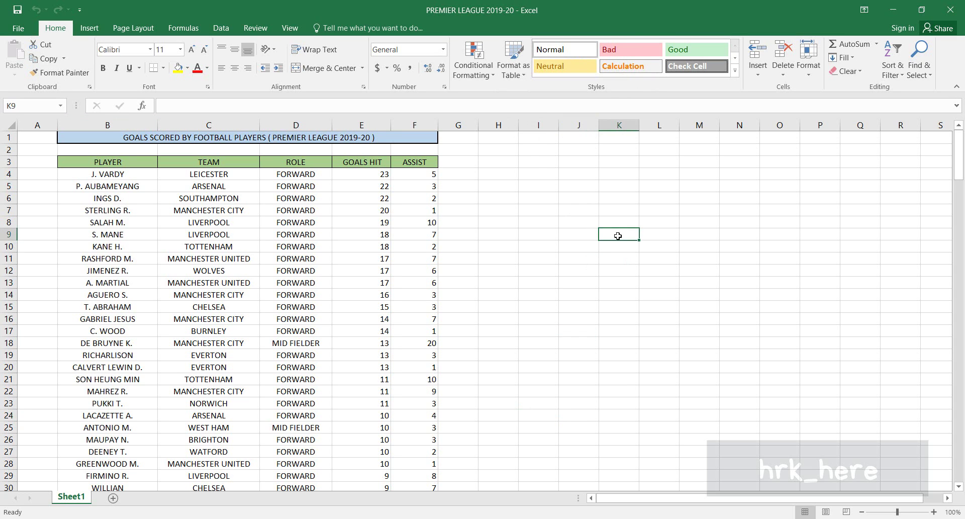
click(94, 29)
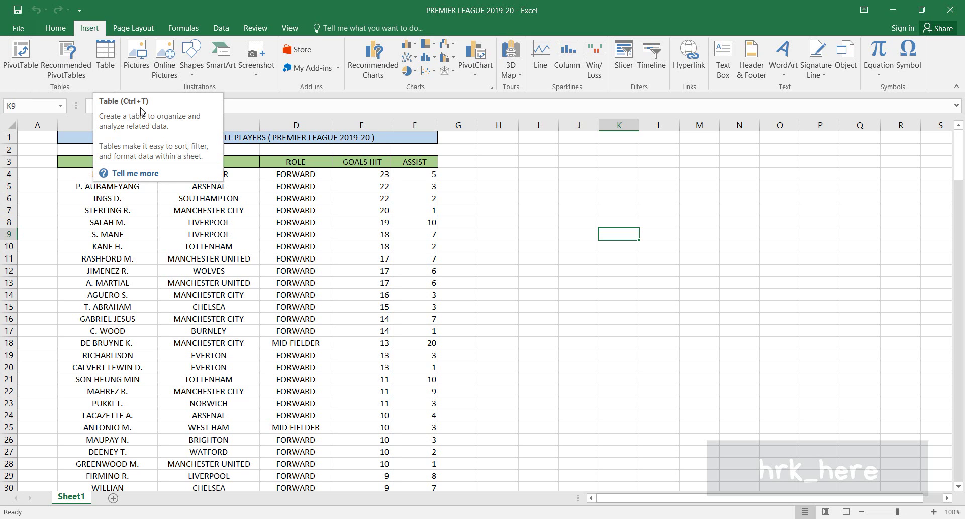
click(653, 295)
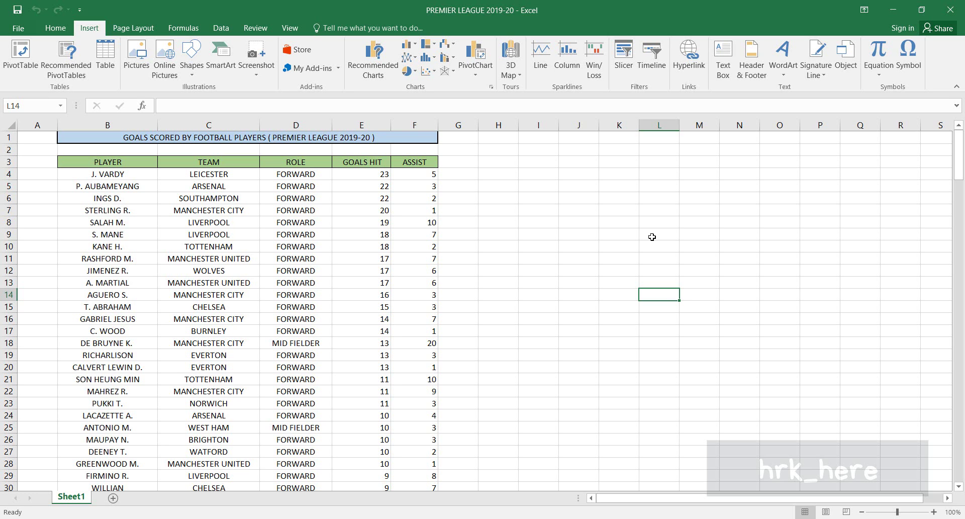
Select the whole player data range, including its header row, starting from a cell inside the data
mouse_move(960, 161)
mouse_down()
mouse_move(960, 171)
mouse_move(959, 145)
mouse_up()
click(128, 258)
click(199, 259)
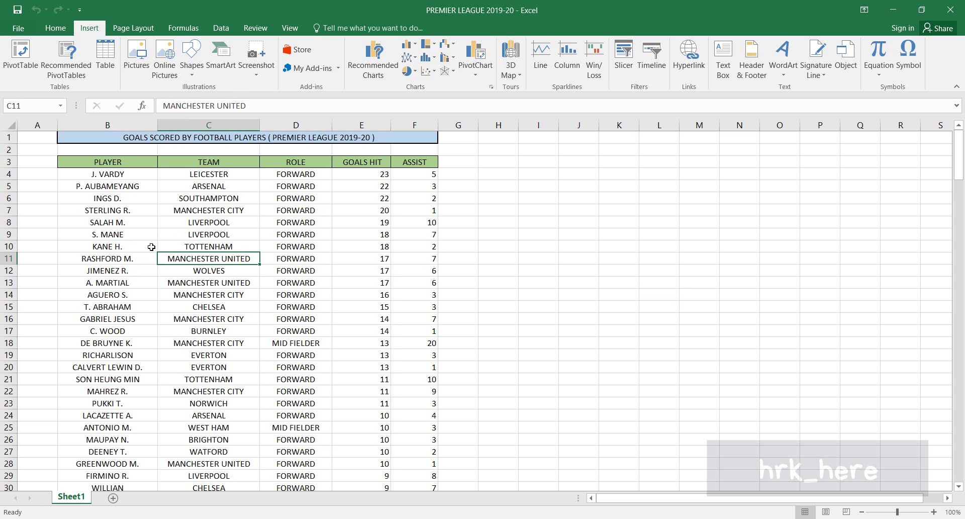
click(193, 246)
click(141, 248)
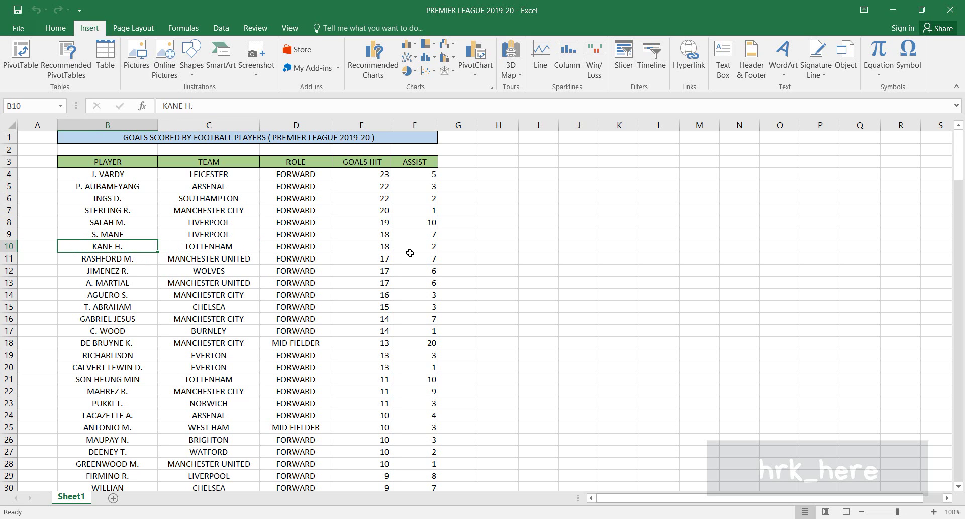
key(ctrl+a)
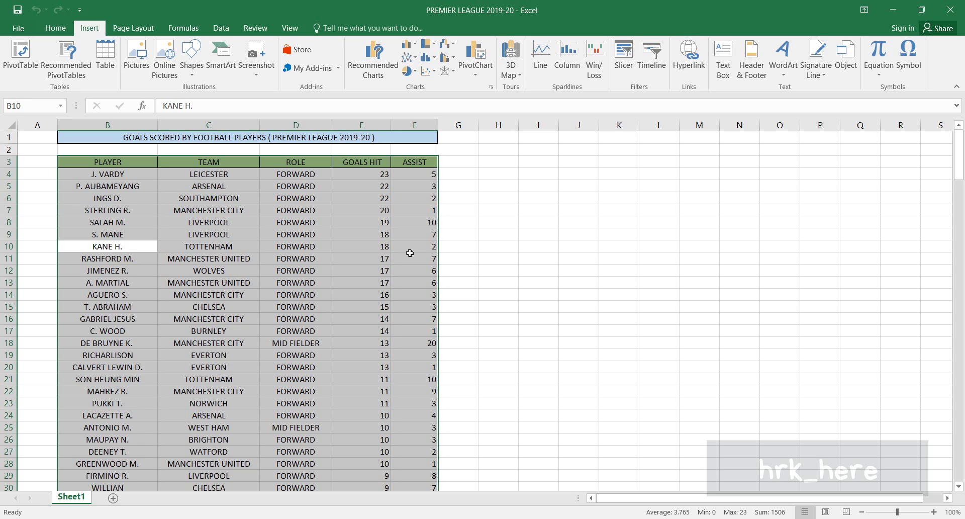
Check all four corners of the selected data range for missing rows or columns, ending at the PLAYER header
key(ctrl+period)
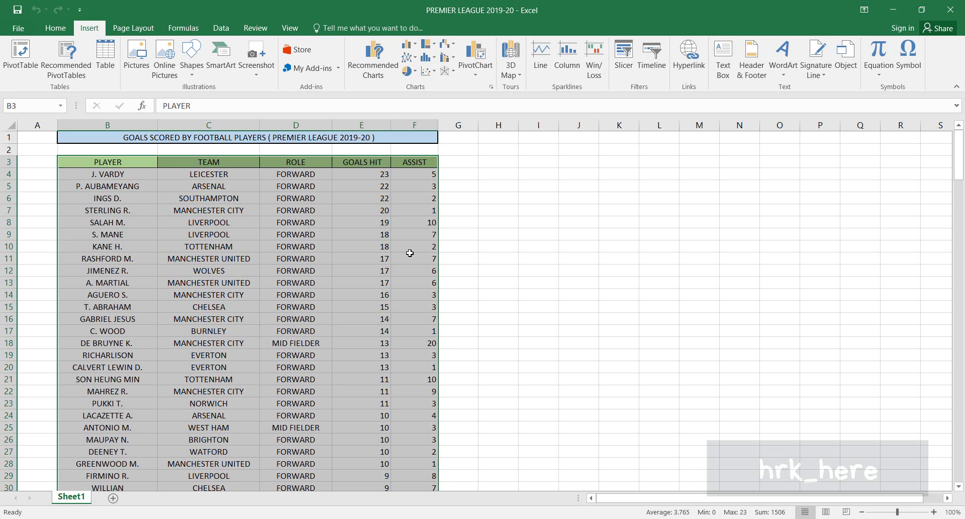
key(ctrl+period)
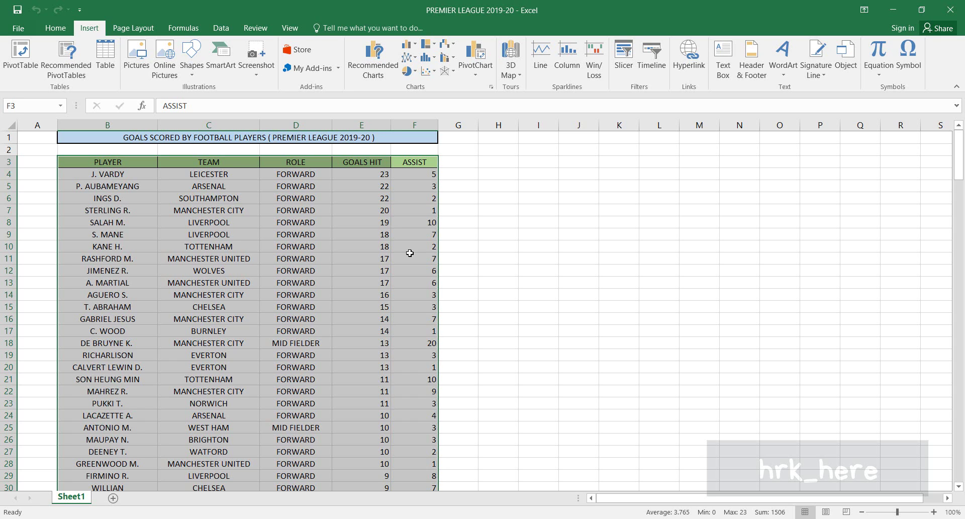
key(ctrl+period)
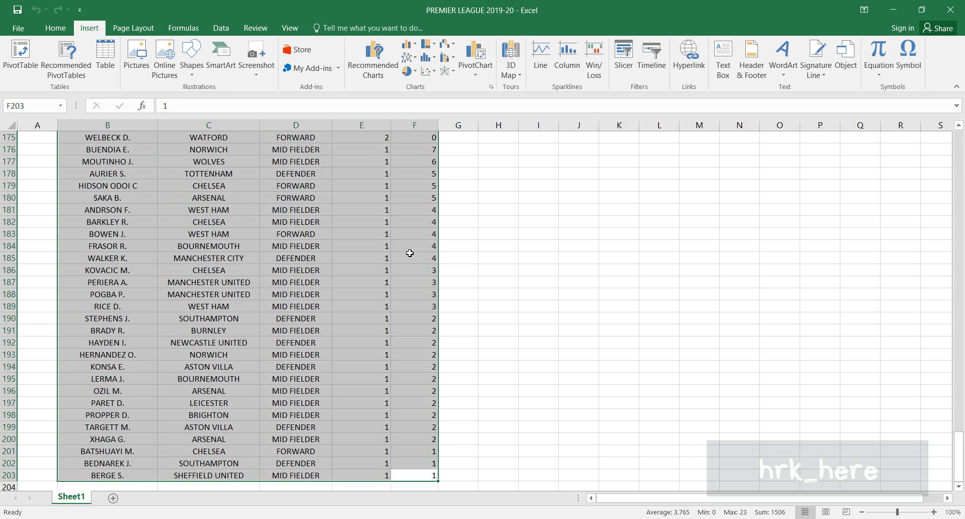
key(ctrl+period)
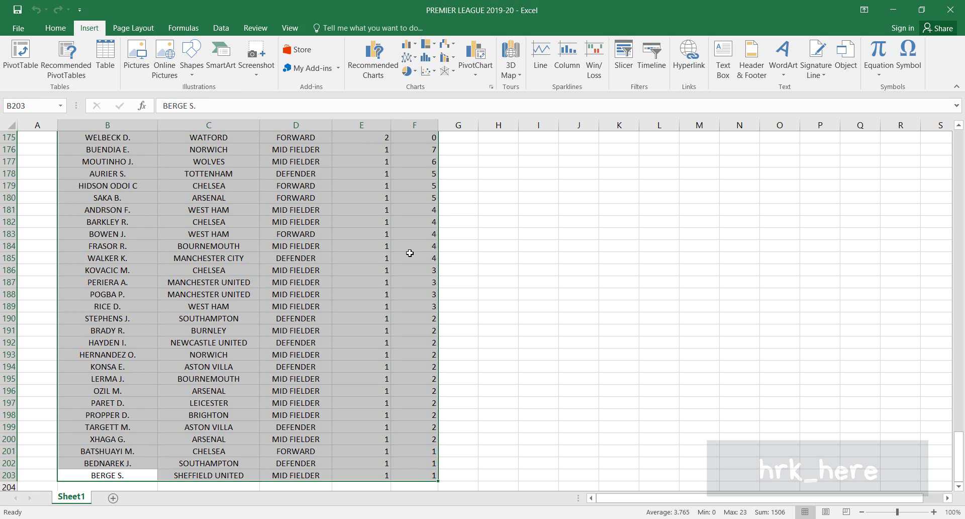
key(ctrl+period)
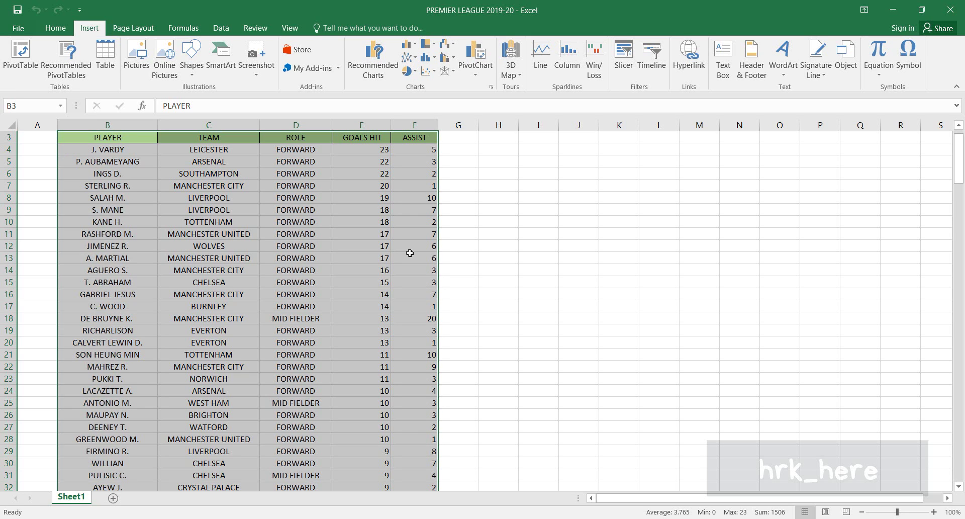
Convert the selected range B3:F203 into a table with headers
click(105, 60)
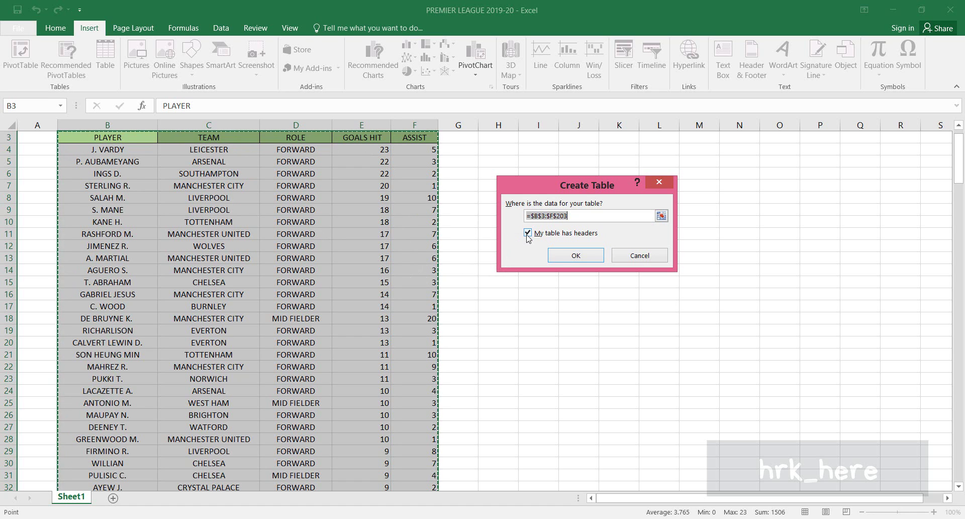
click(573, 257)
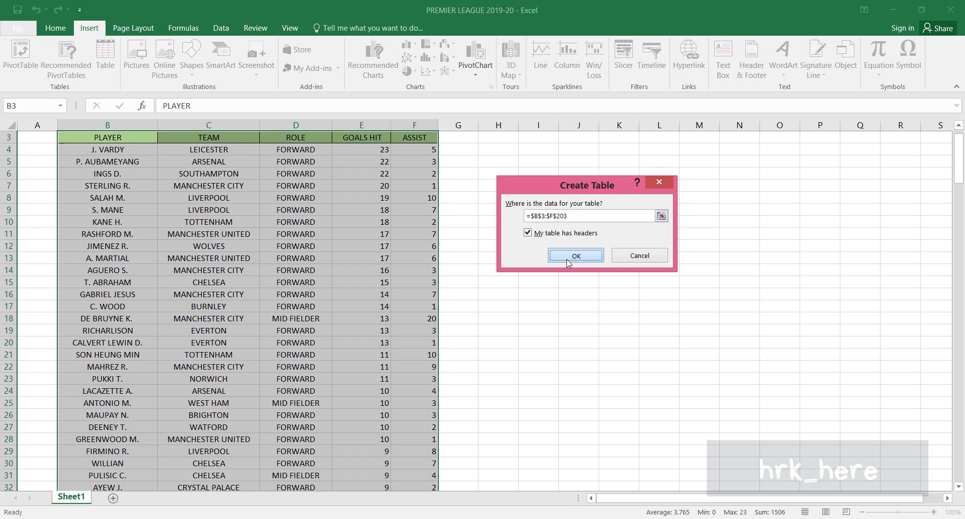
click(618, 247)
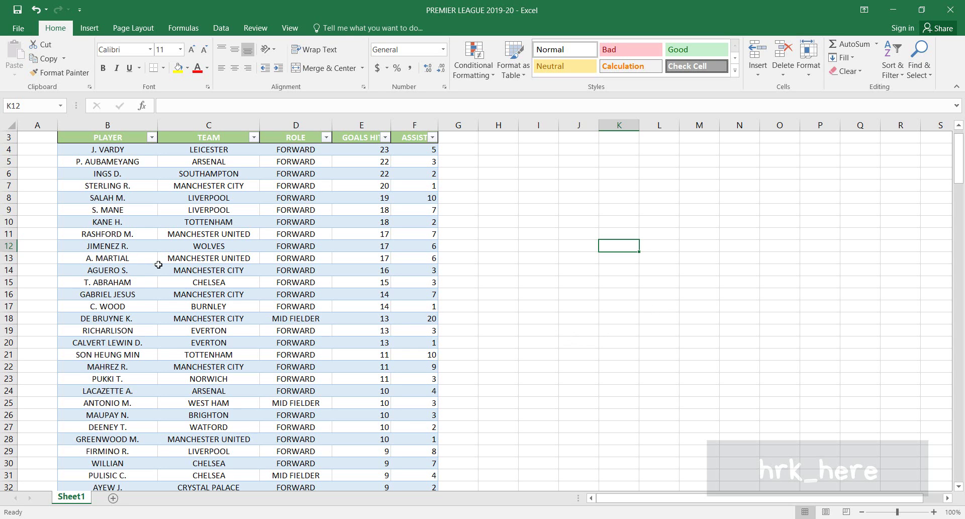
Examine the table design options offered for a cell inside the new table compared with cells outside it
click(143, 284)
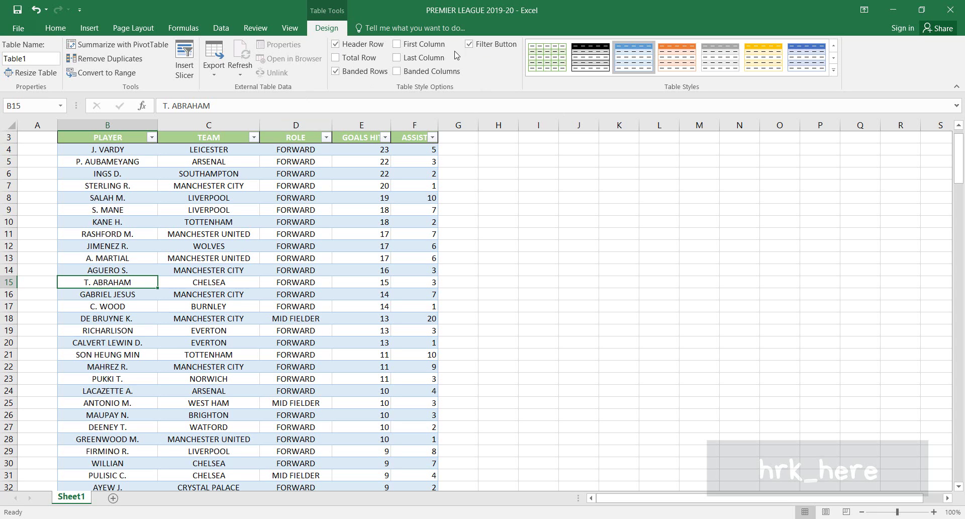
click(780, 304)
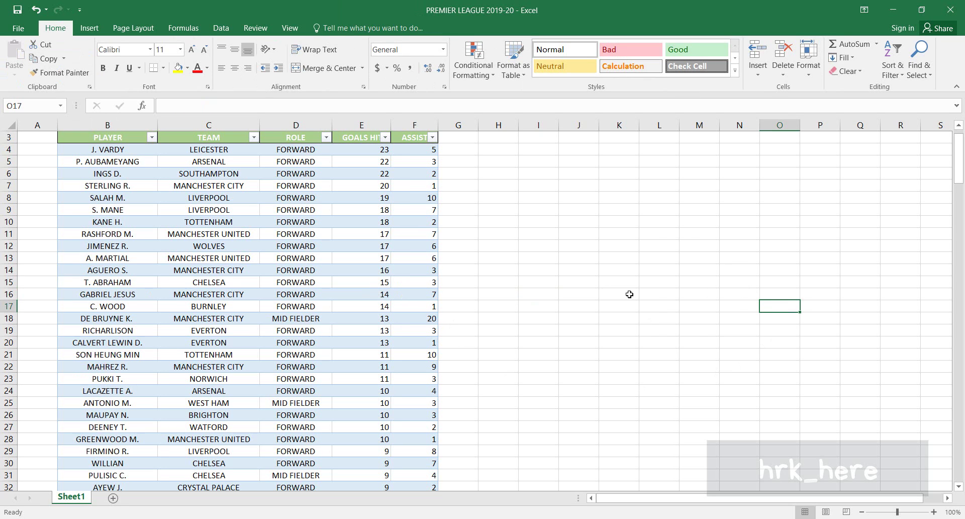
click(147, 295)
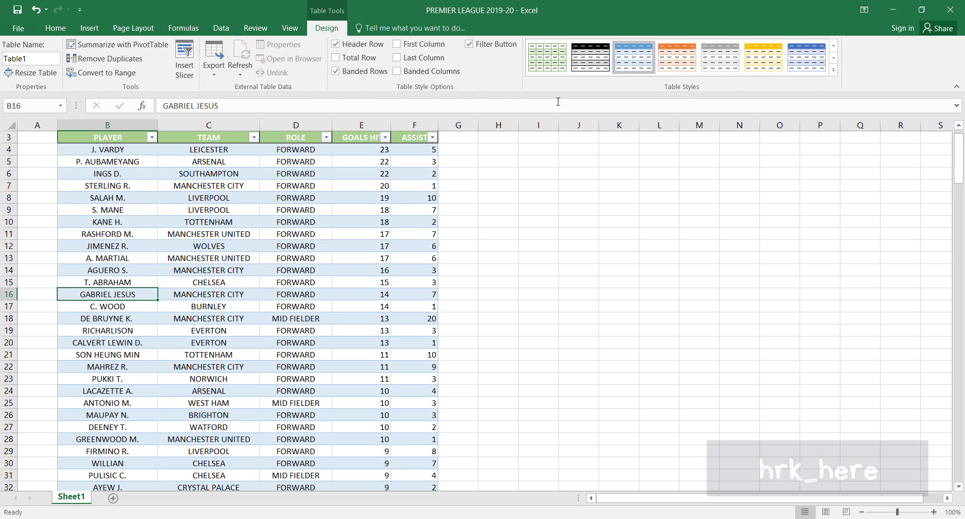
click(619, 258)
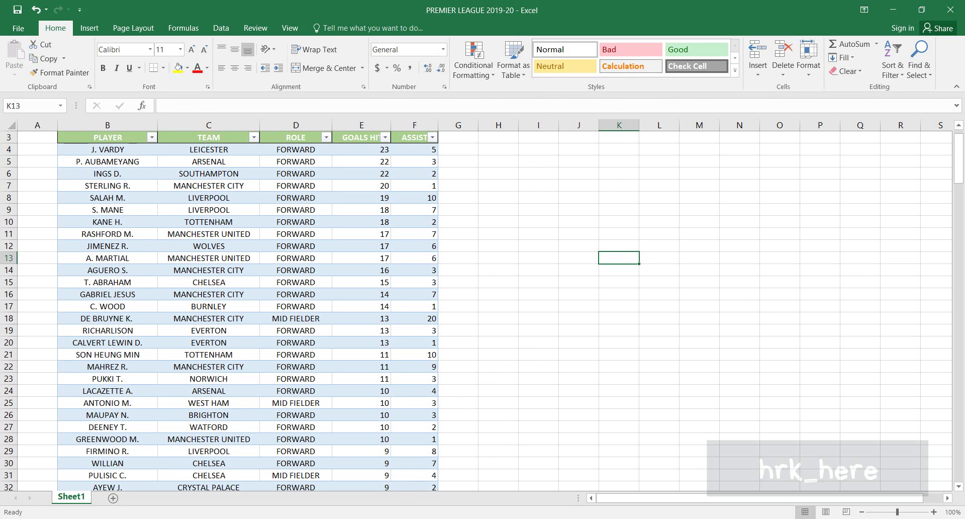
Switch to the Notepad document, review its notes on selecting data, checking corners and inserting a table, and return to the workbook
click(893, 10)
double_click(924, 52)
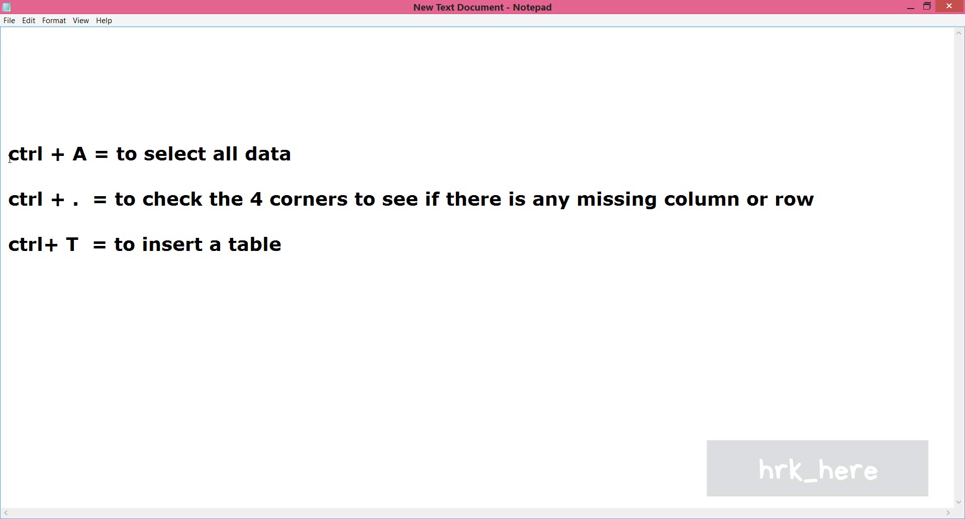
drag(10, 153, 279, 154)
click(187, 154)
drag(8, 200, 96, 200)
click(148, 244)
key(alt+Tab)
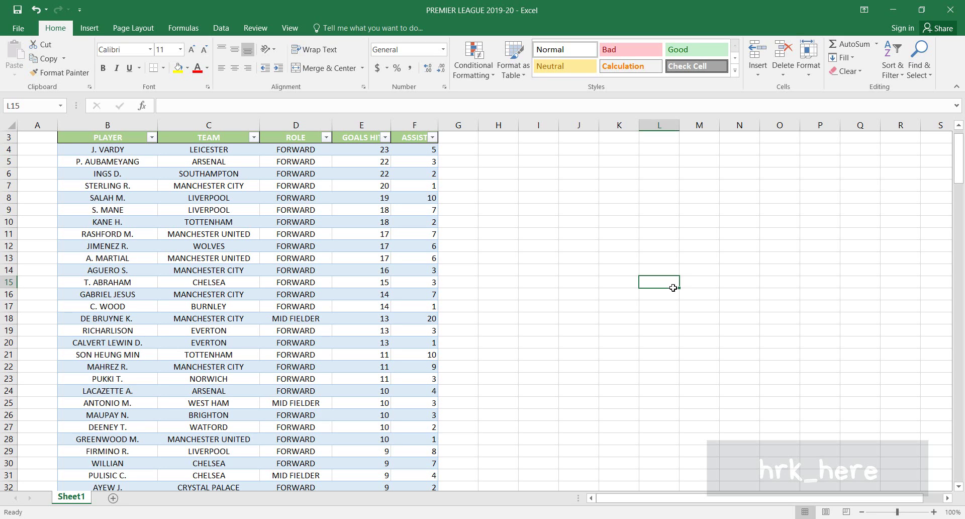